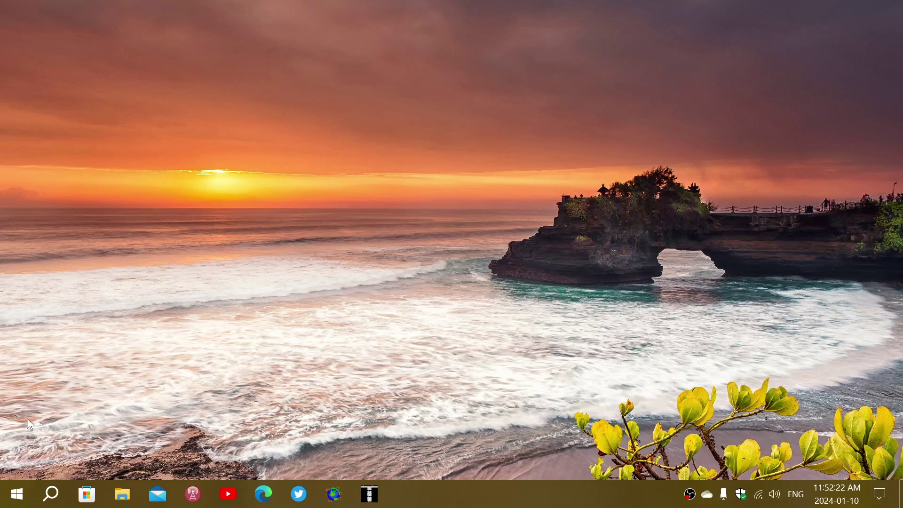
# Launch Settings from the Start menu and go to Update & Security > Windows Update
pyautogui.click(17, 494)
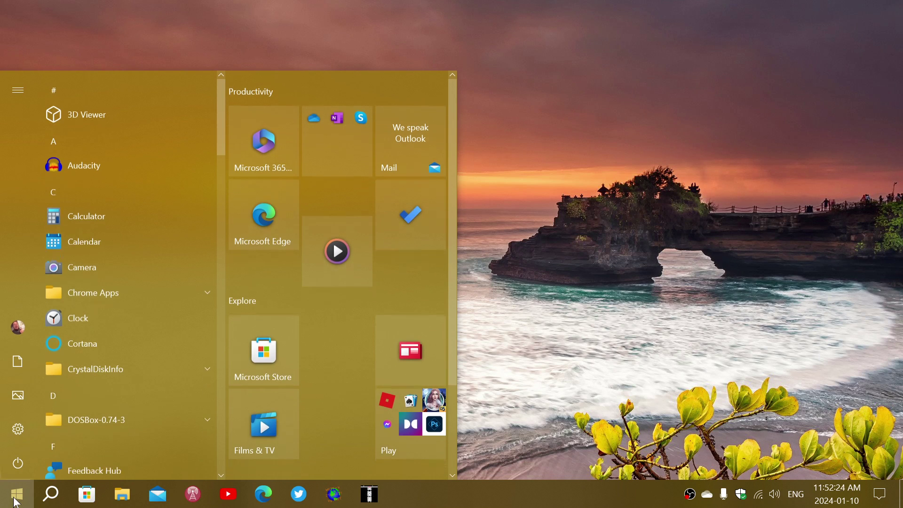
pyautogui.click(18, 430)
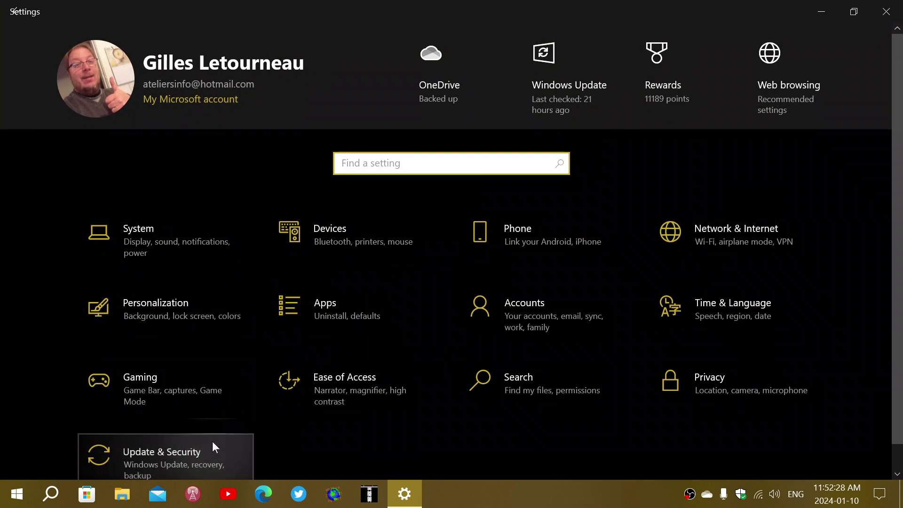
pyautogui.click(212, 447)
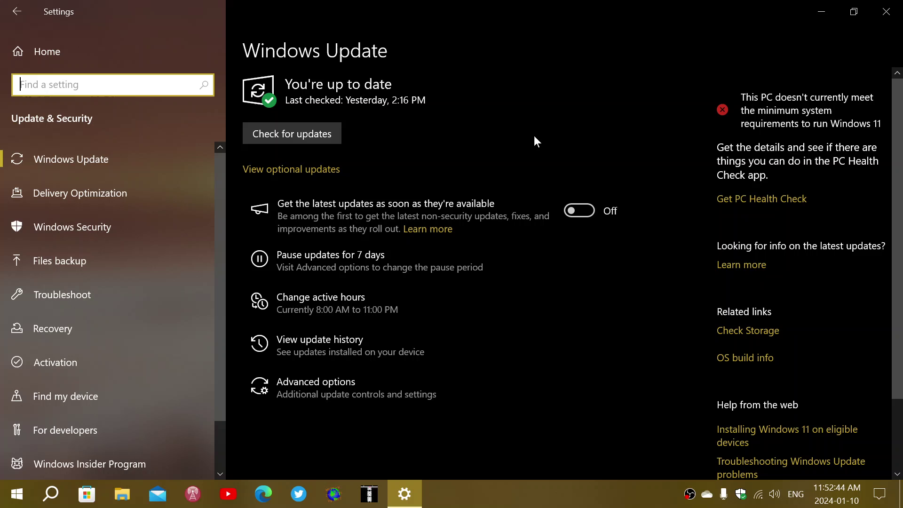
# Open 'View update history' from the Windows Update page
pyautogui.click(356, 346)
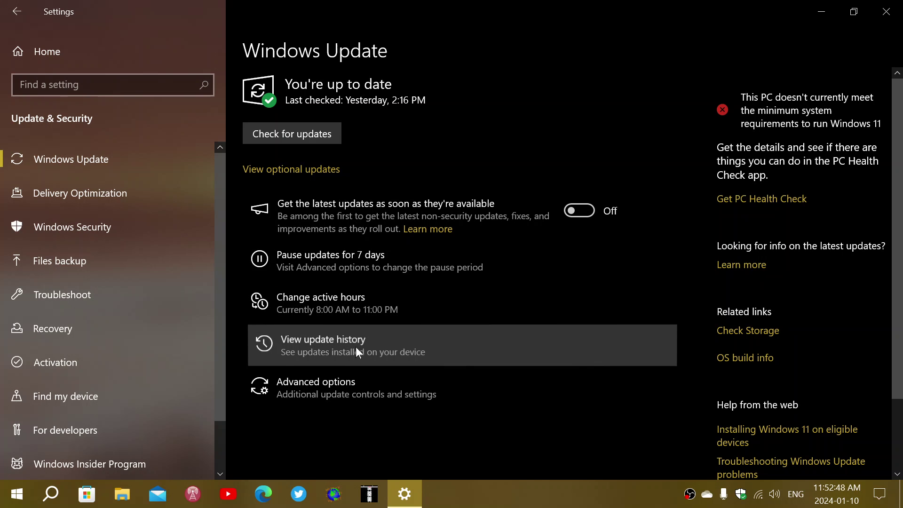